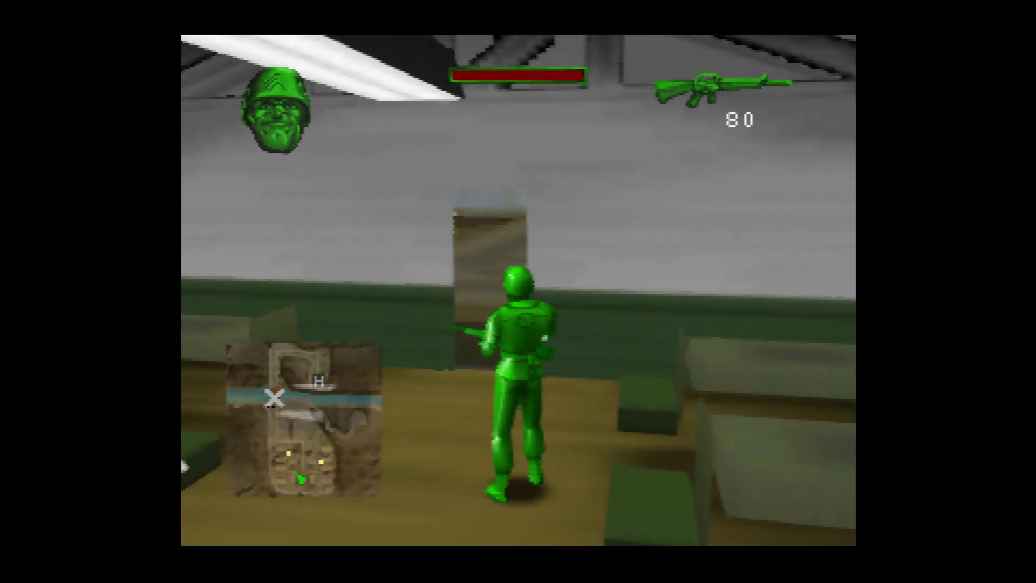
pyautogui.press('Up')
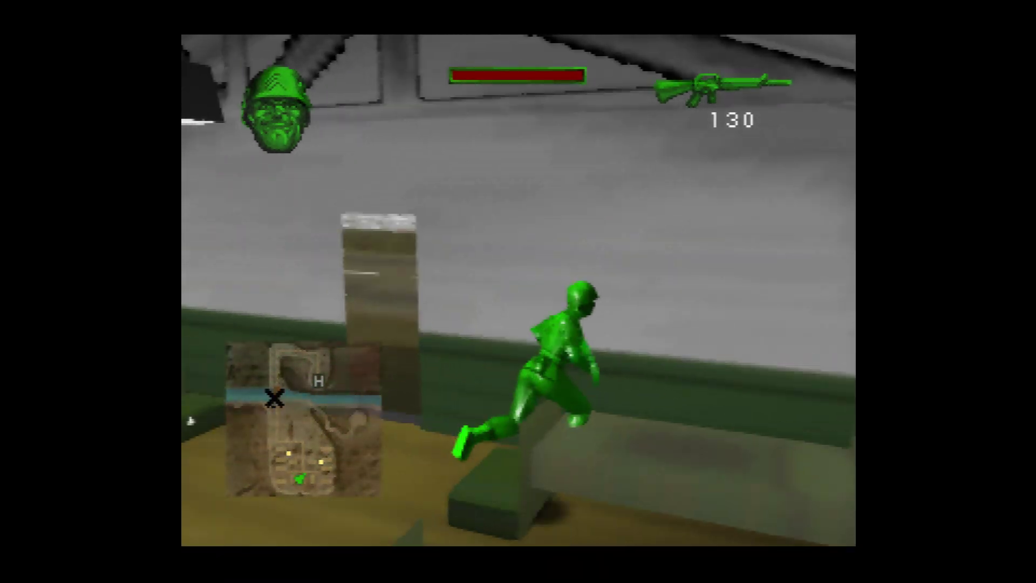
pyautogui.press('Up')
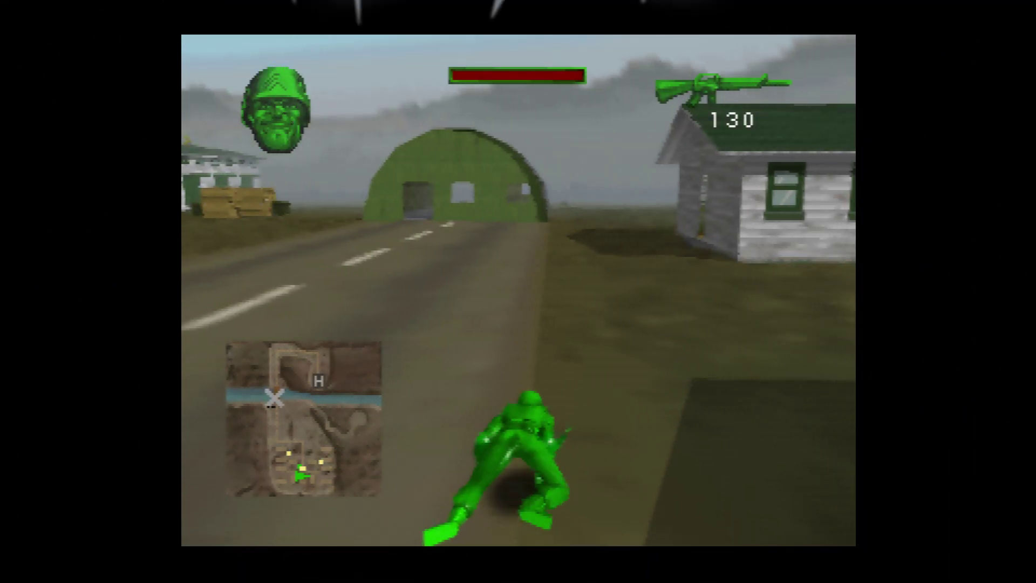
pyautogui.press('Right')
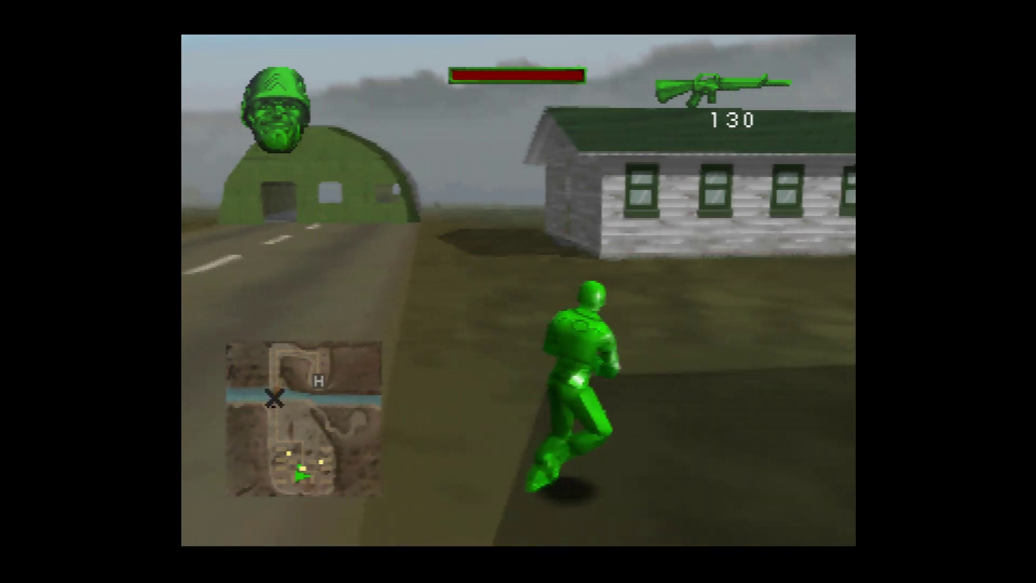
pyautogui.press('space')
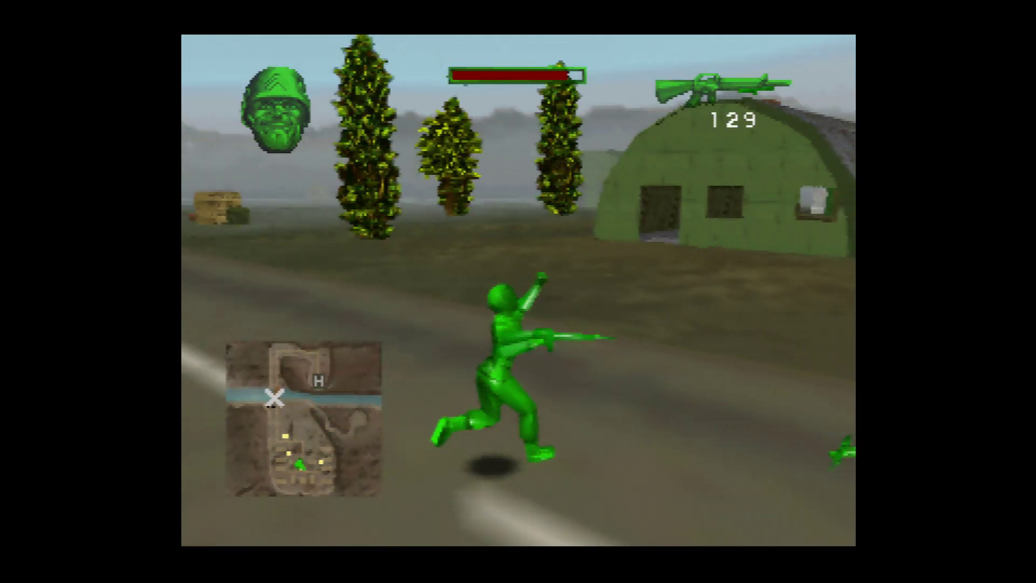
pyautogui.press('Left')
pyautogui.press('ctrl')
pyautogui.press('ctrl')
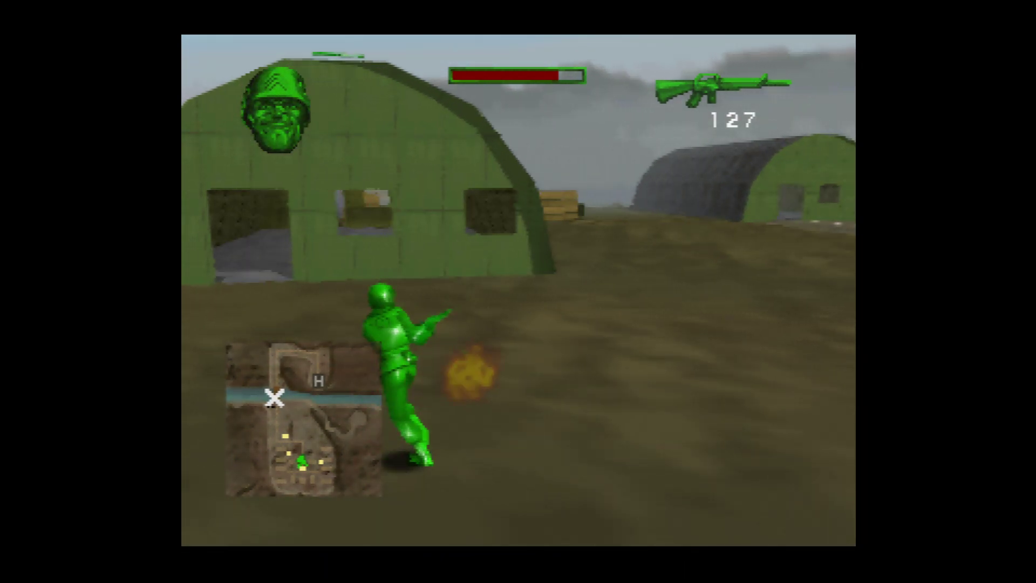
pyautogui.press('Right')
pyautogui.press('Up')
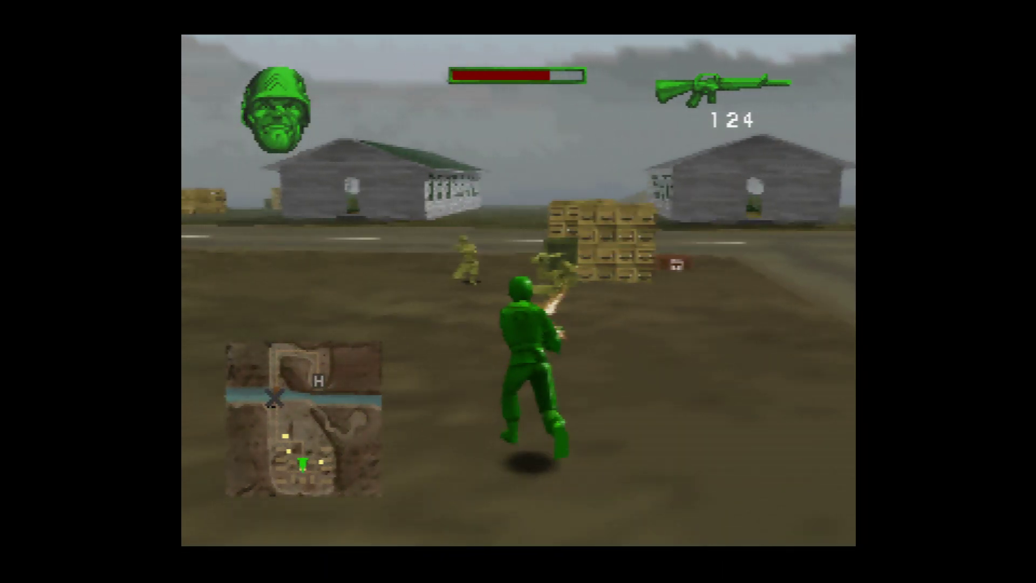
pyautogui.press('Up')
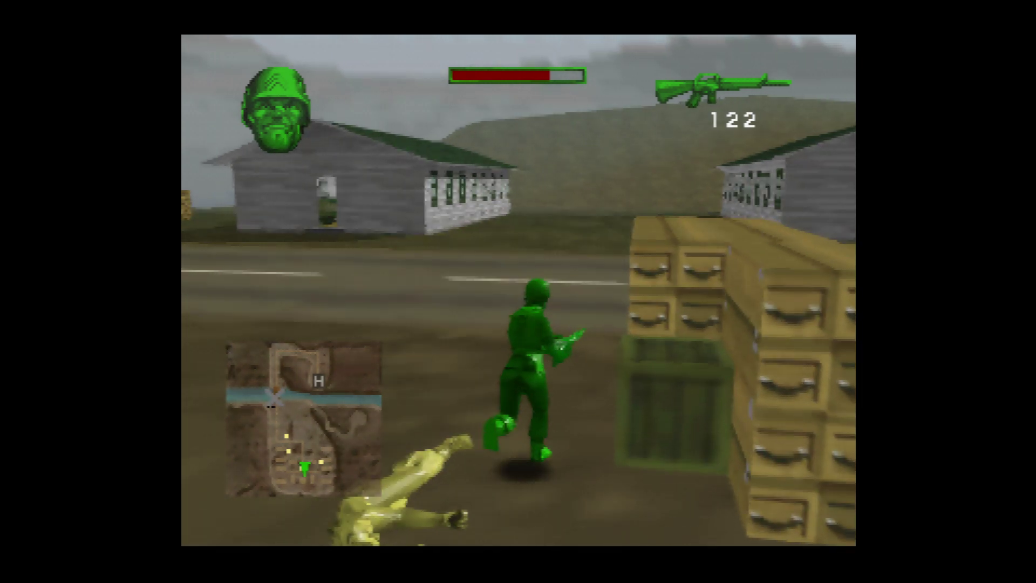
pyautogui.press('Left')
pyautogui.press('Left')
pyautogui.press('Up')
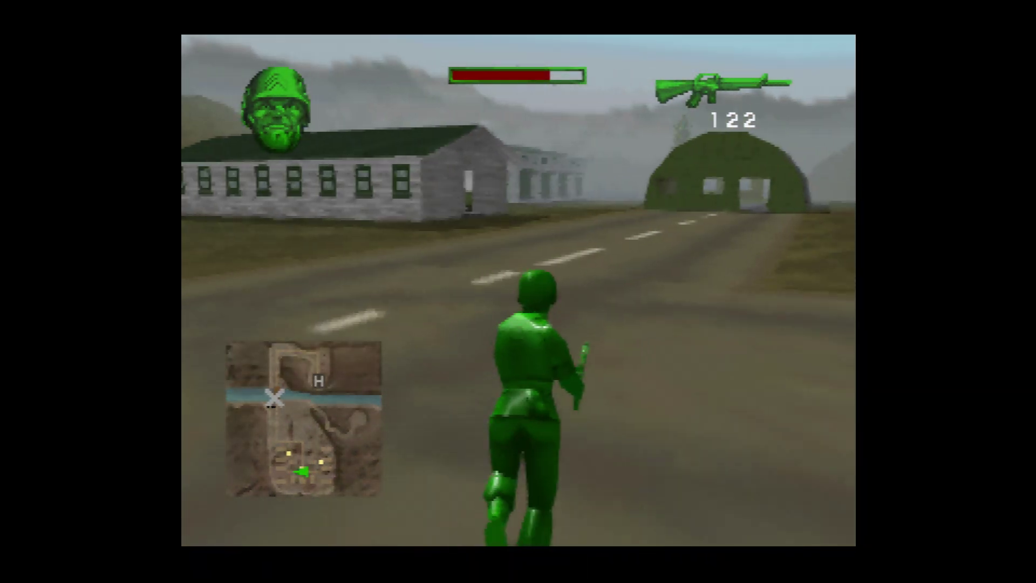
pyautogui.press('Right')
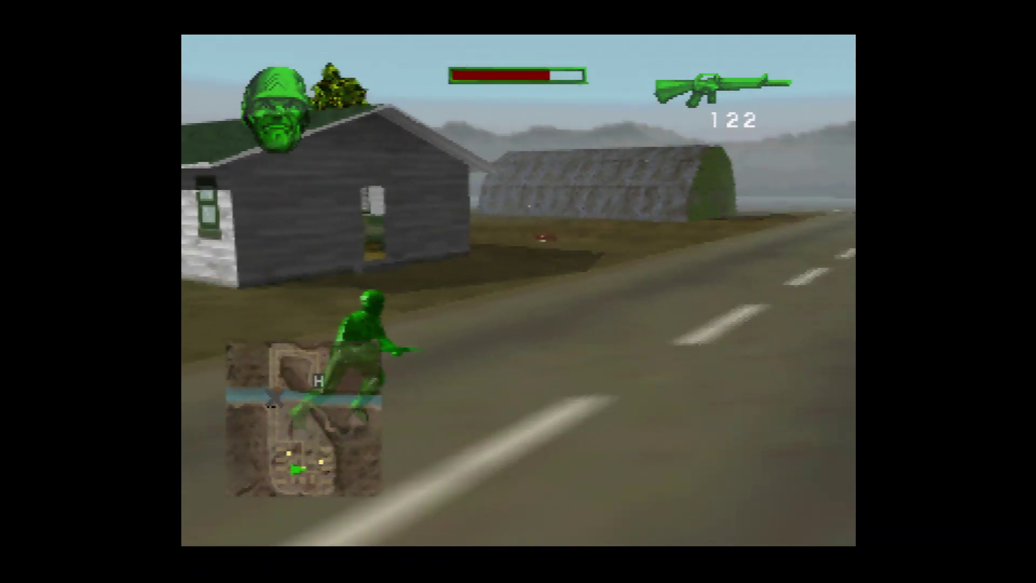
pyautogui.press('Right')
pyautogui.press('Up')
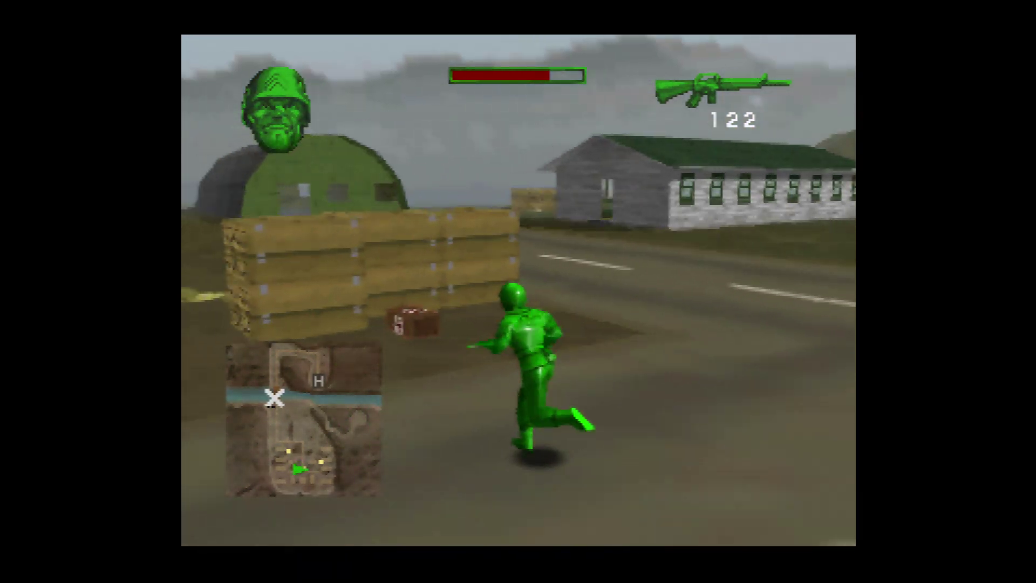
pyautogui.press('Right')
pyautogui.press('Up')
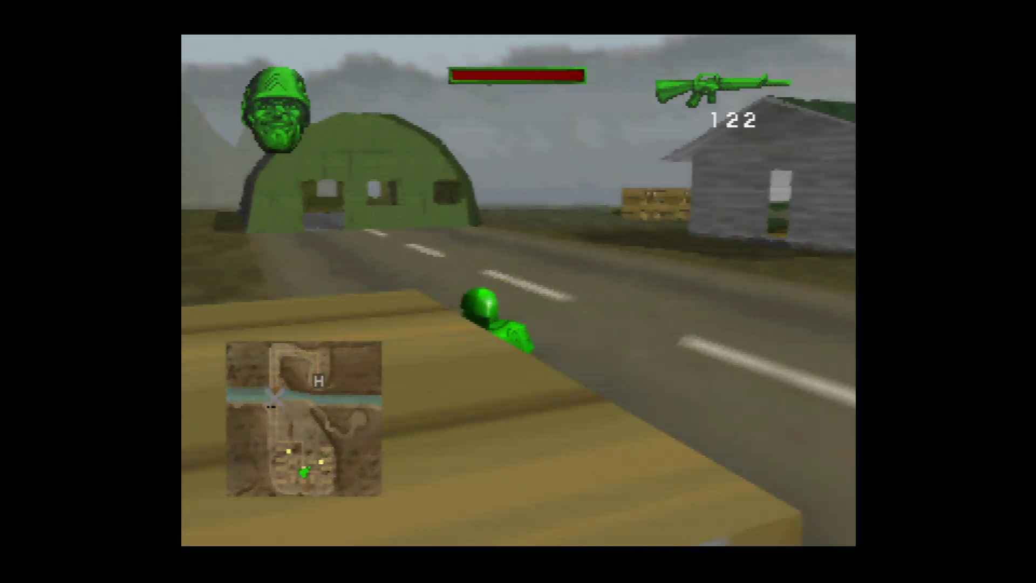
pyautogui.press('Up')
pyautogui.press('Right')
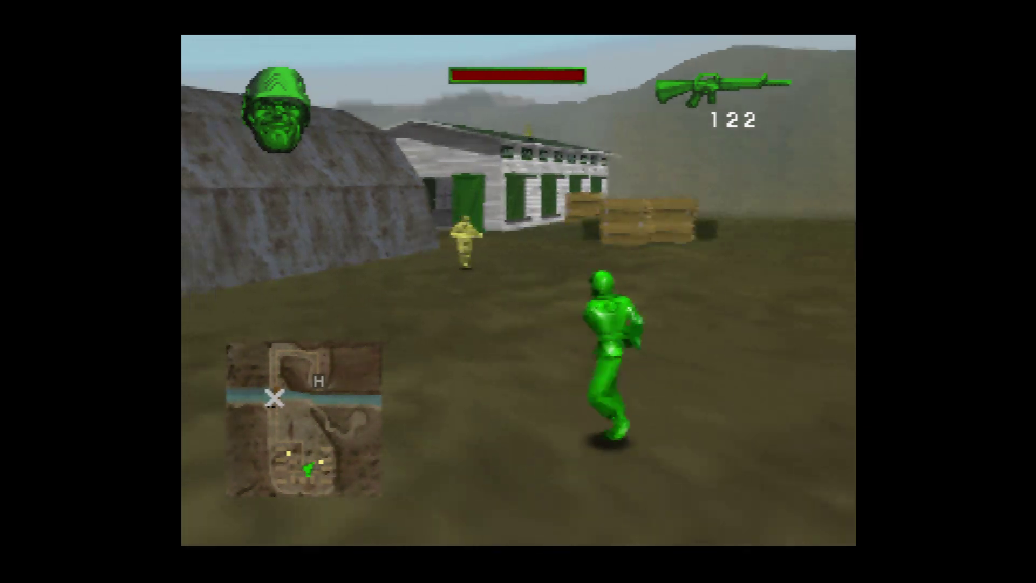
pyautogui.press('Left')
pyautogui.press('ctrl')
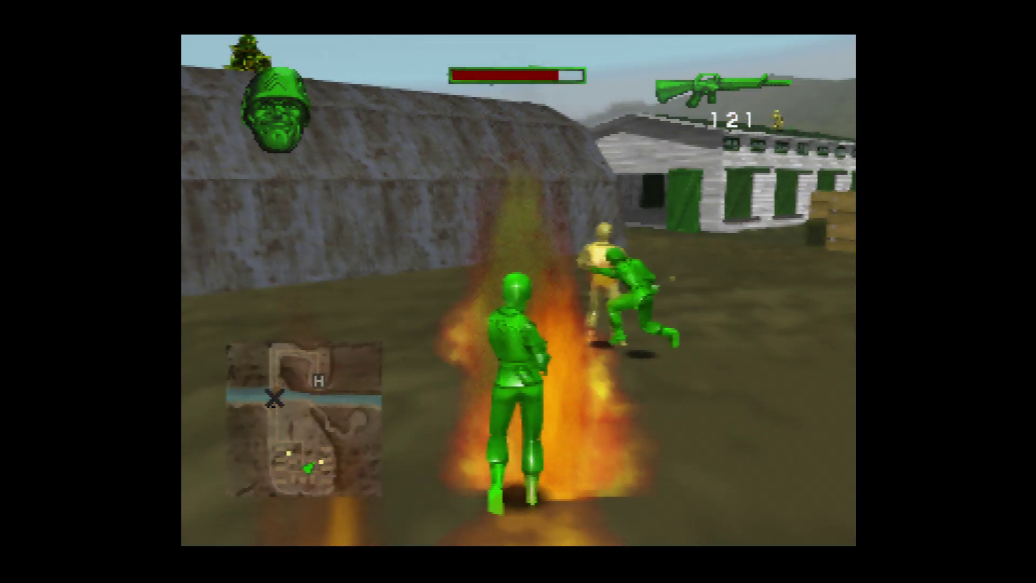
pyautogui.press('ctrl')
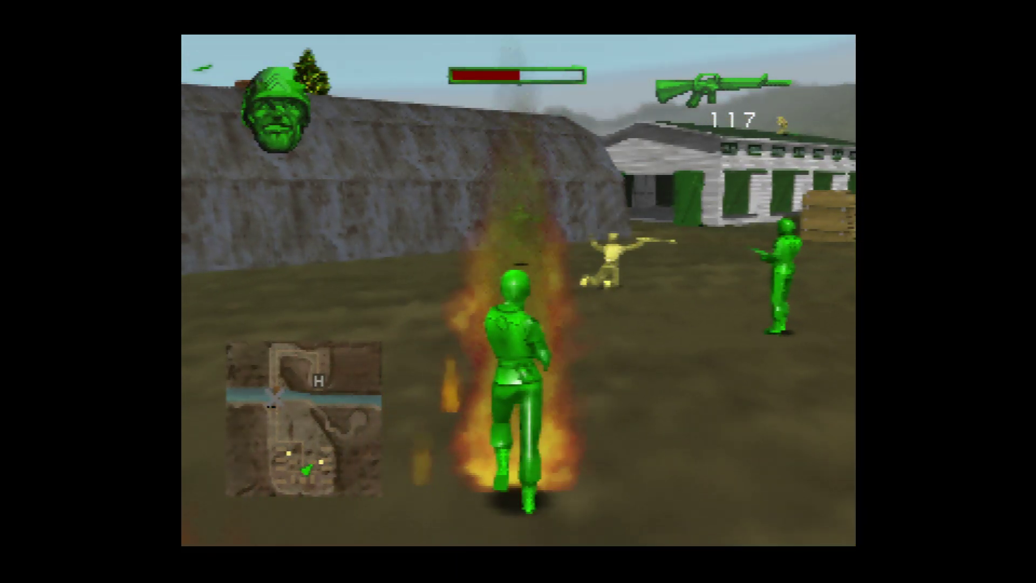
pyautogui.press('Left')
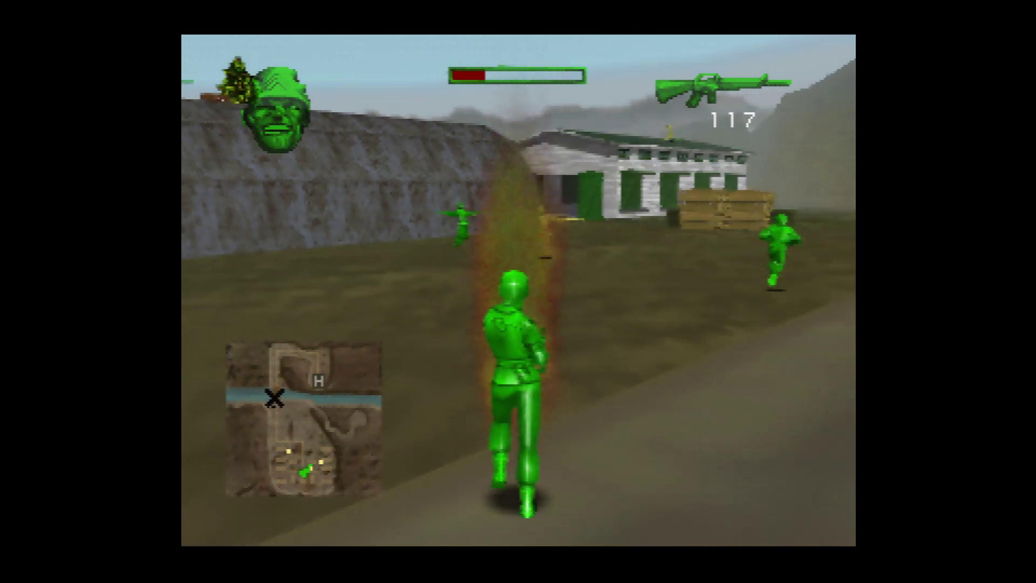
pyautogui.press('w')
pyautogui.press('F1')
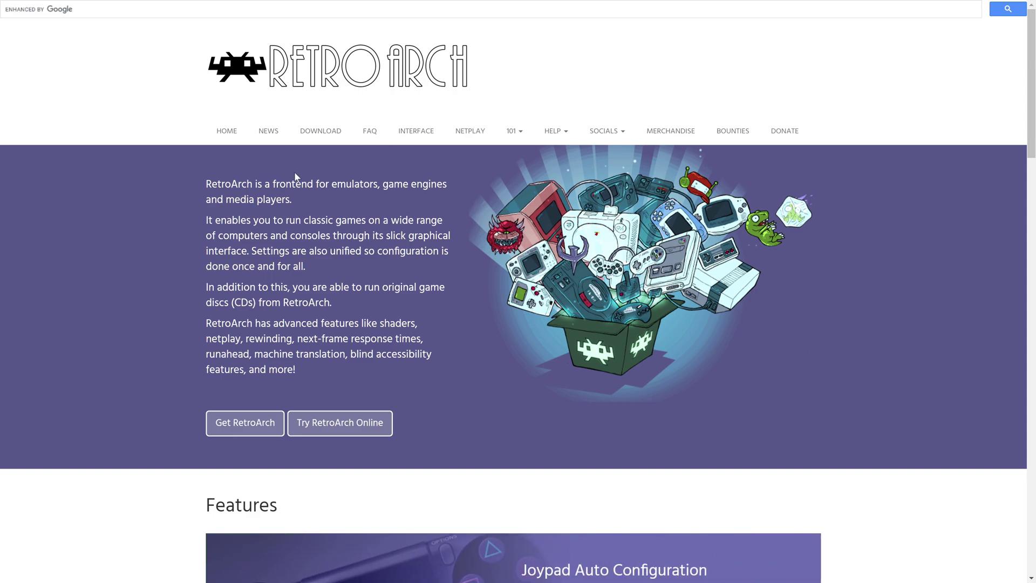
# Open the RetroArch download page and go to the listing of nightly builds.
pyautogui.click(330, 141)
pyautogui.scroll(-6, 358, 280)
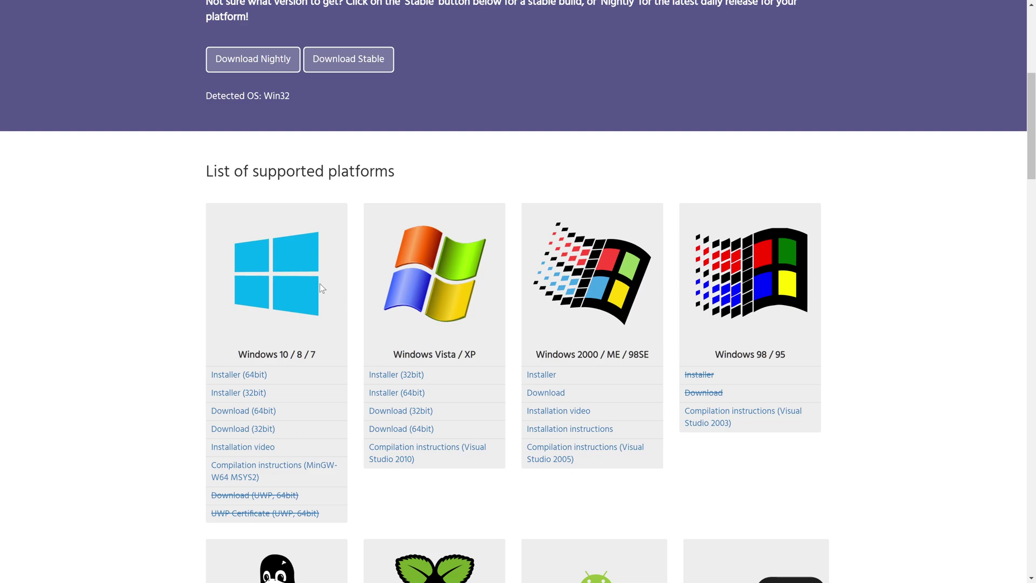
pyautogui.scroll(-20, 334, 256)
pyautogui.scroll(-8, 348, 236)
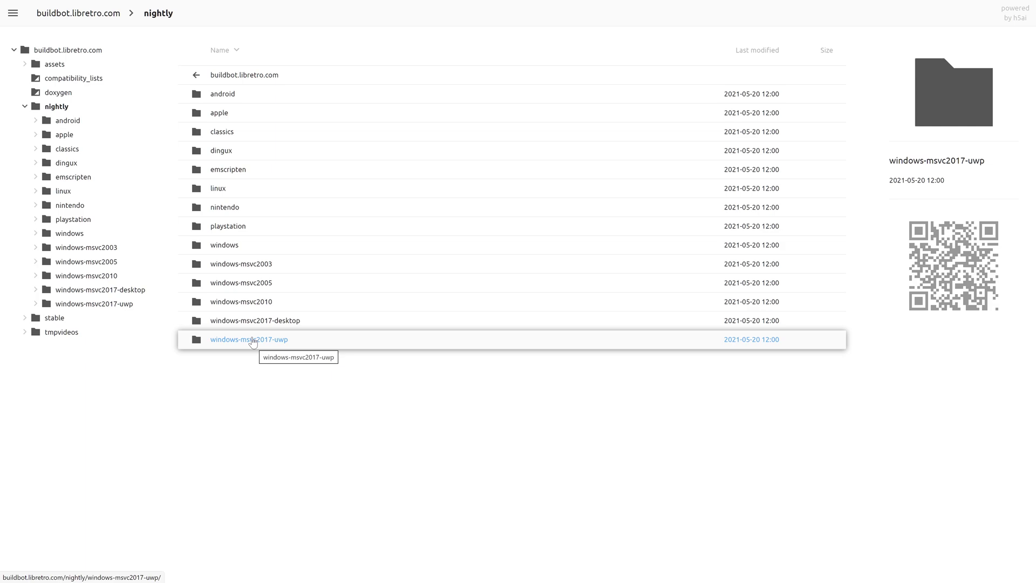
# Open the 64-bit Windows nightly folder (windows/x86_64) and go to the most recent builds.
pyautogui.click(228, 249)
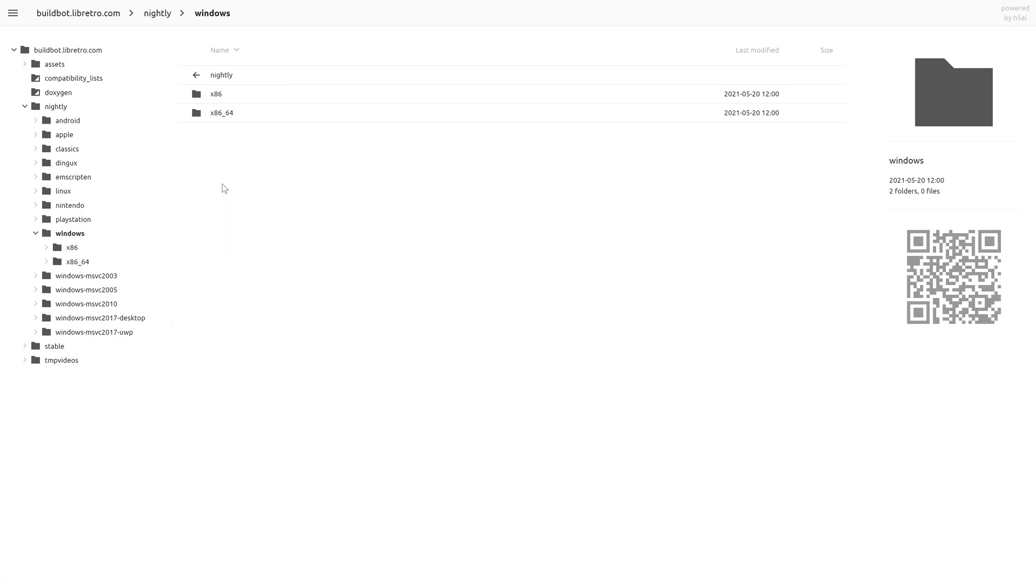
pyautogui.click(221, 113)
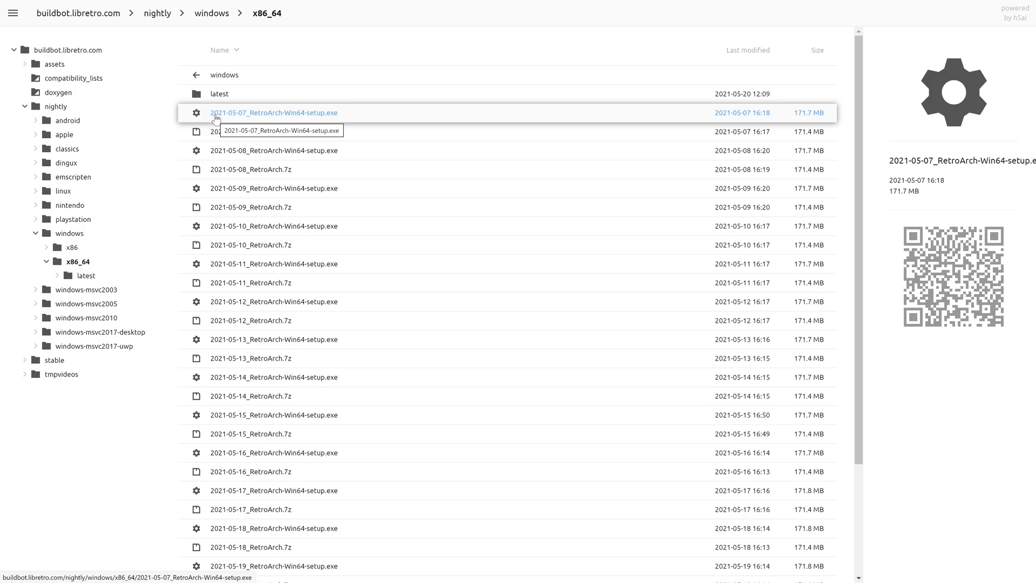
pyautogui.scroll(-3, 291, 108)
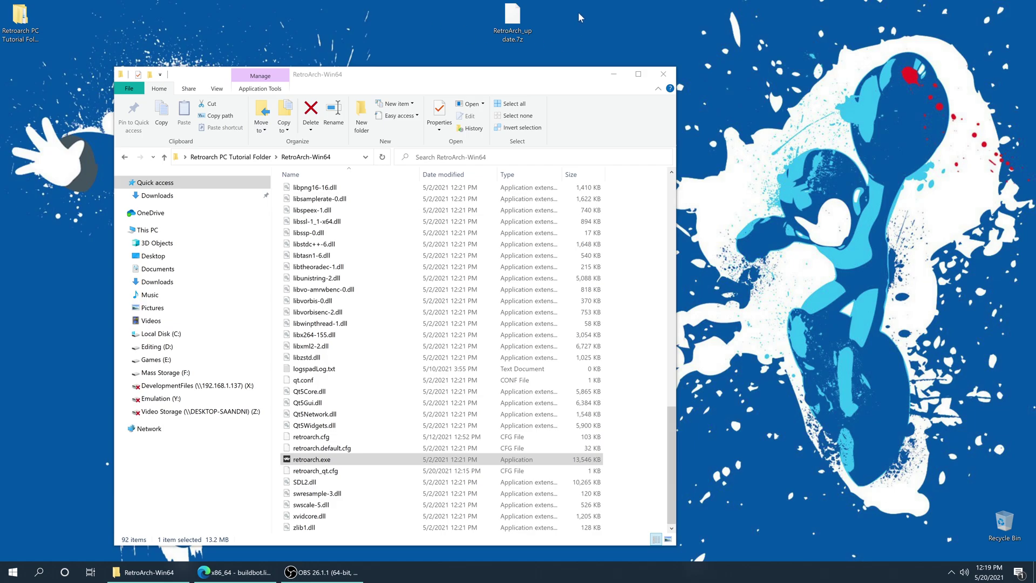
# Extract the desktop archive RetroArch_update.7z with 7-Zip into its own RetroArch_update folder.
pyautogui.click(512, 22)
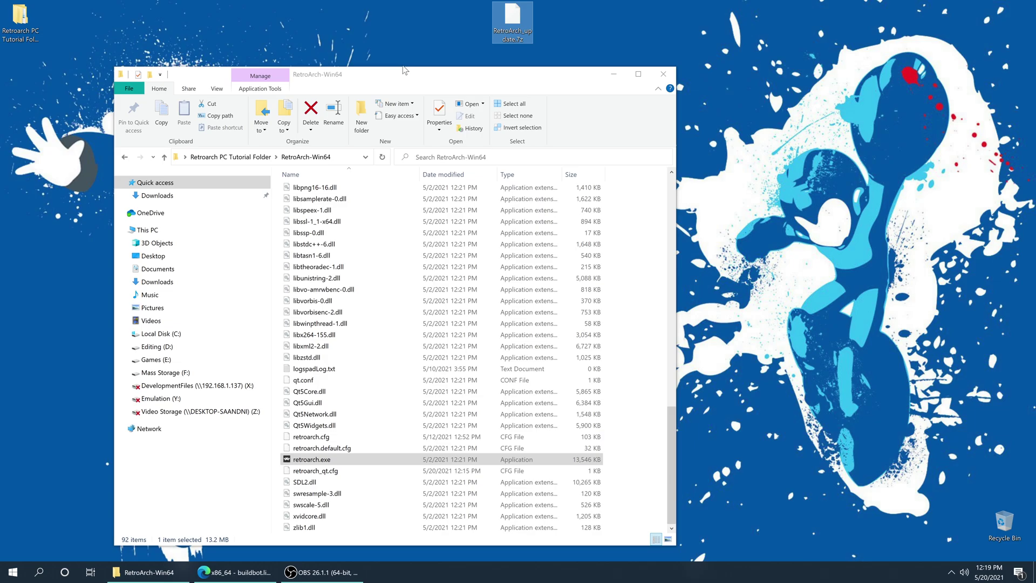
pyautogui.rightClick(514, 22)
pyautogui.moveTo(549, 52)
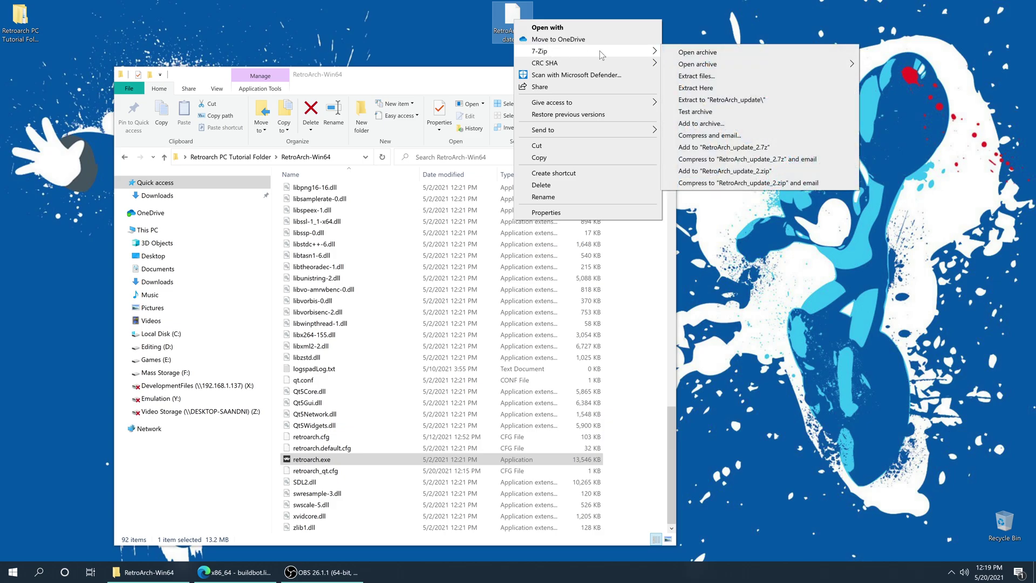
pyautogui.click(728, 101)
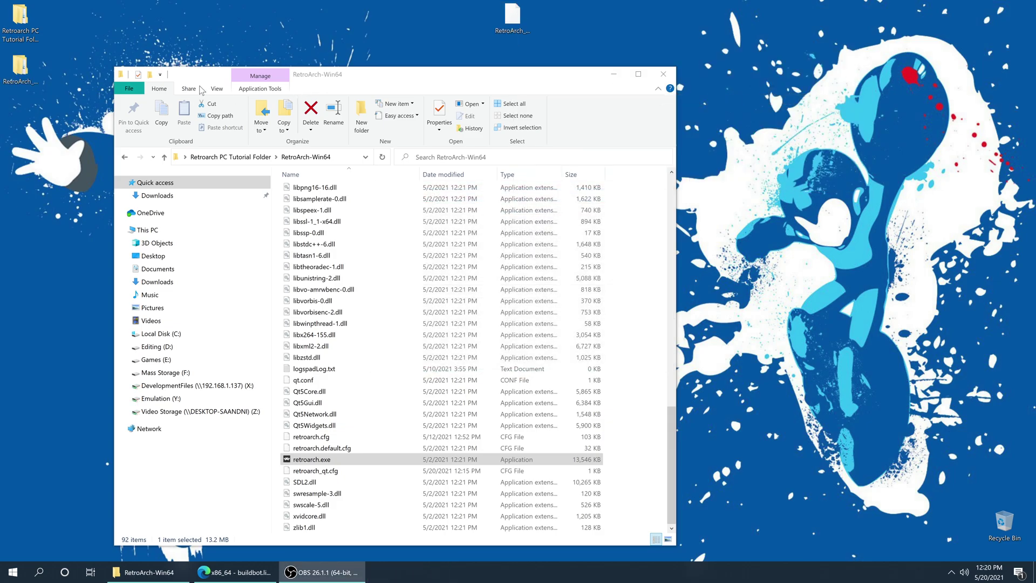
# Open RetroArch-Win64 inside the extracted RetroArch_update folder and place its window beside the existing installation's window.
pyautogui.click(27, 81)
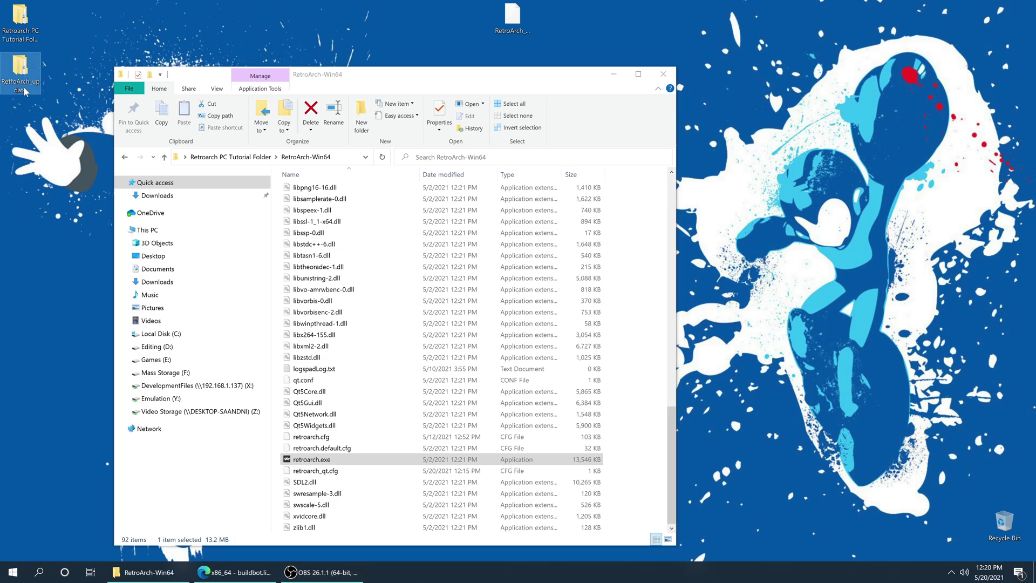
pyautogui.doubleClick(24, 74)
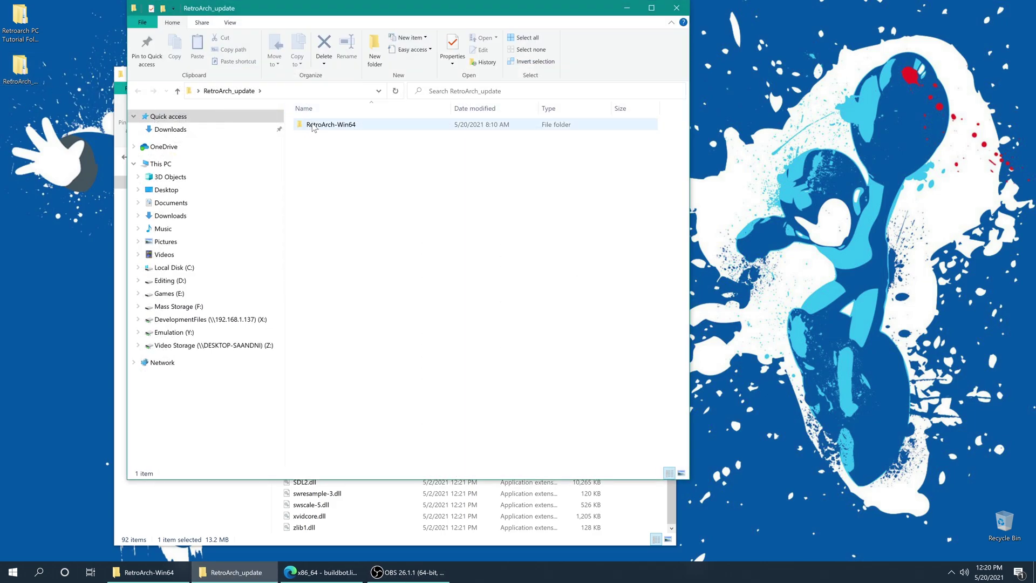
pyautogui.doubleClick(331, 124)
pyautogui.moveTo(420, 20); pyautogui.dragTo(724, 68)
pyautogui.scroll(-4, 632, 292)
pyautogui.scroll(-8, 631, 293)
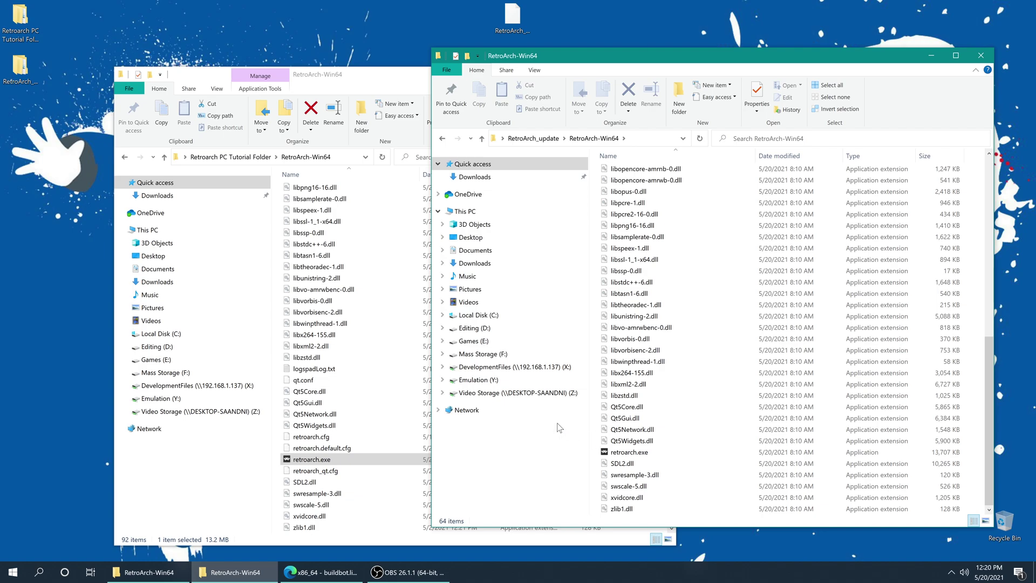
# Move all the extracted update files into the existing RetroArch-Win64 installation folder, replacing files with the same names.
pyautogui.hotkey('ctrl', 'a')
pyautogui.click(351, 76)
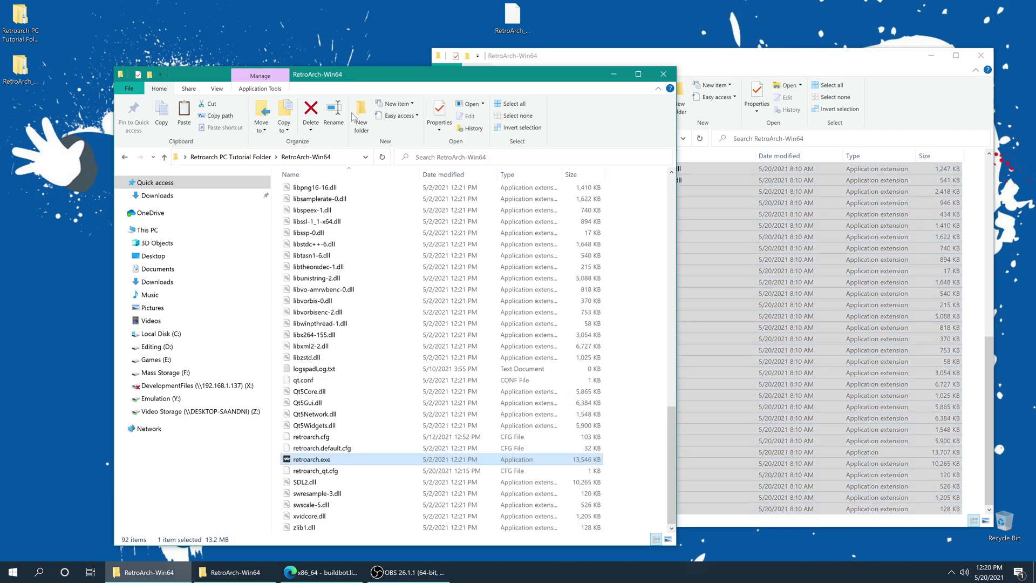
pyautogui.scroll(20, 387, 310)
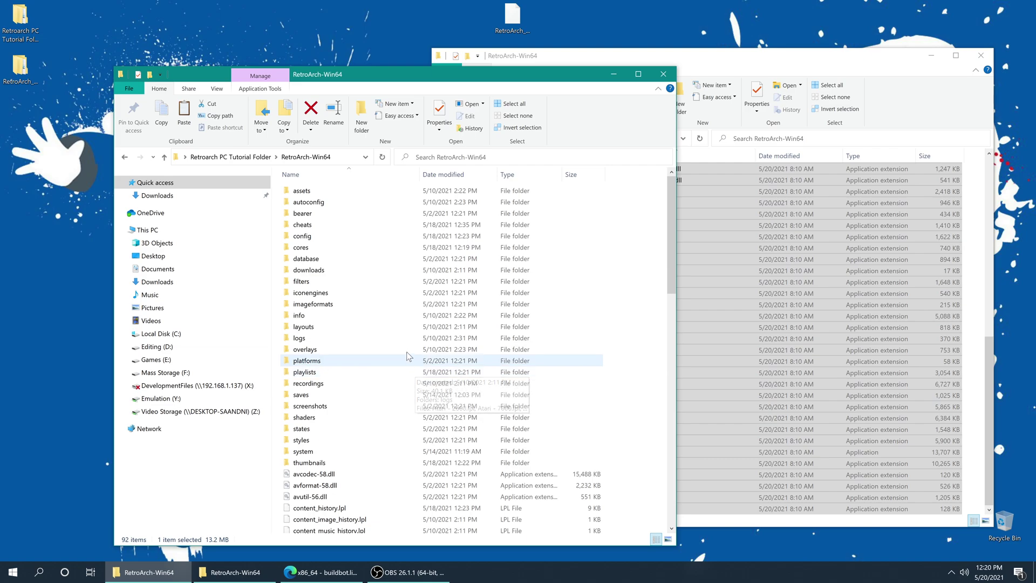
pyautogui.scroll(-18, 410, 367)
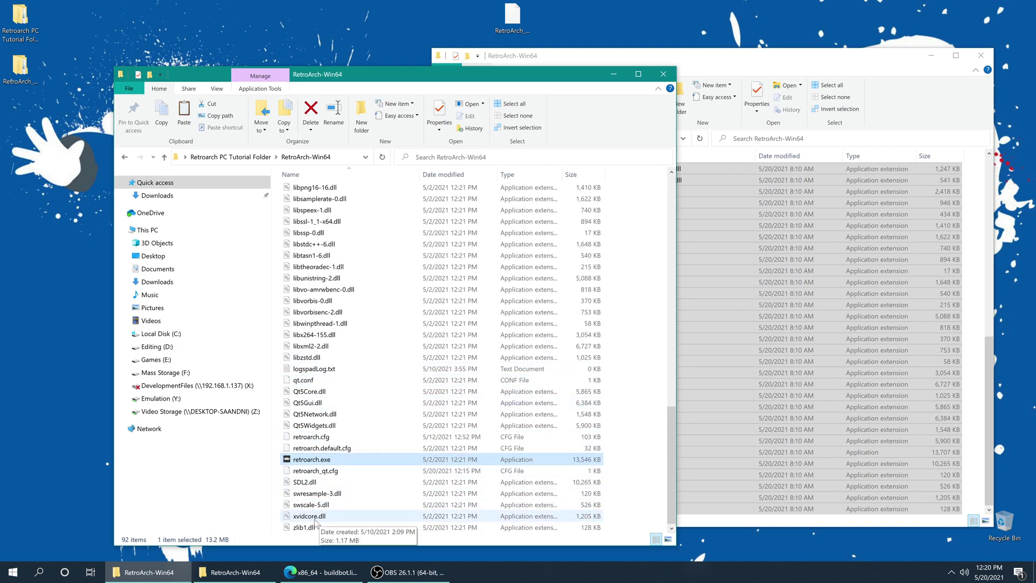
pyautogui.click(278, 438)
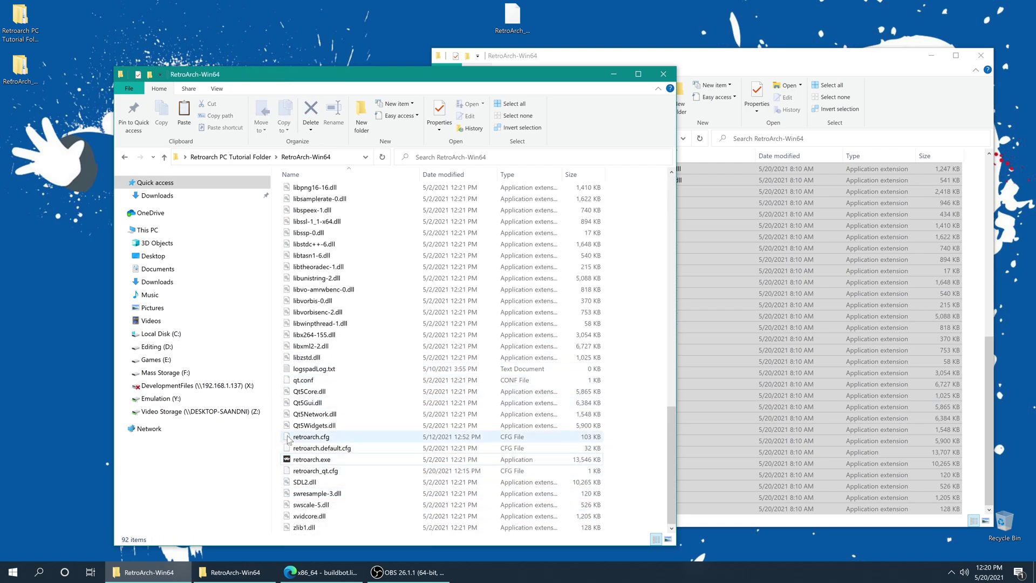
pyautogui.moveTo(288, 437); pyautogui.dragTo(288, 437)
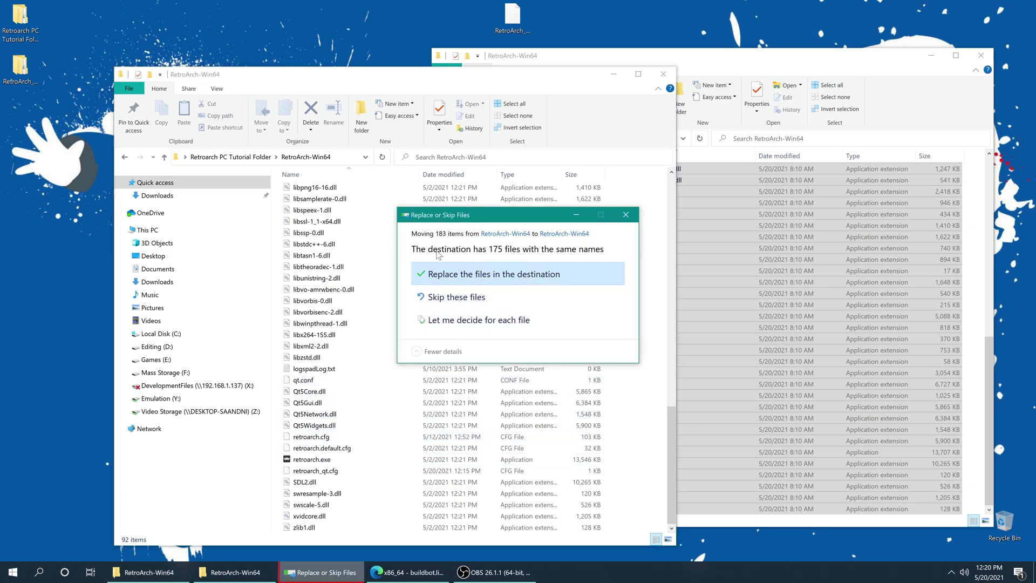
pyautogui.click(510, 272)
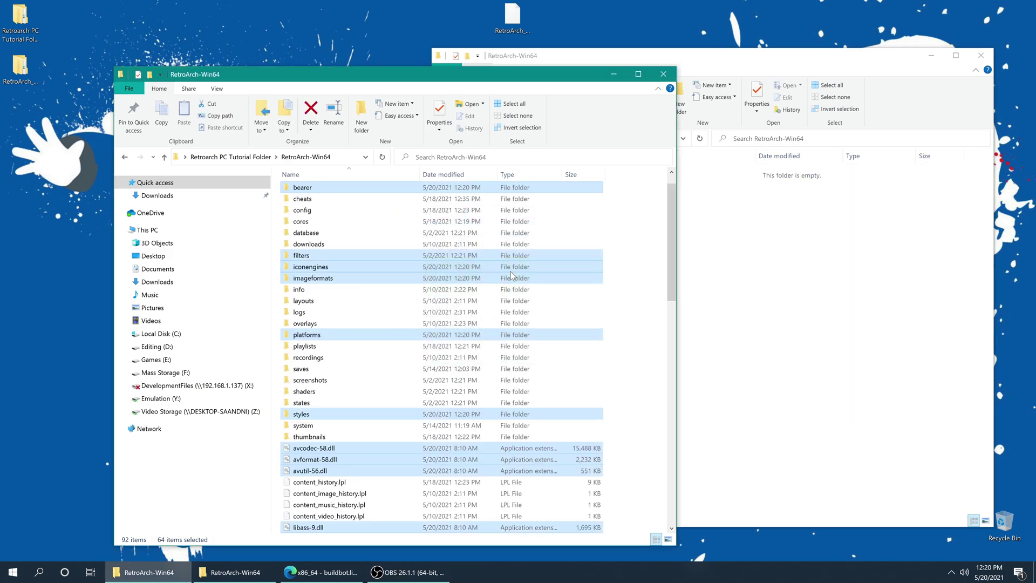
# Check the file dates in the updated installation folder and launch retroarch.exe.
pyautogui.click(633, 296)
pyautogui.scroll(-13, 642, 315)
pyautogui.scroll(-8, 650, 333)
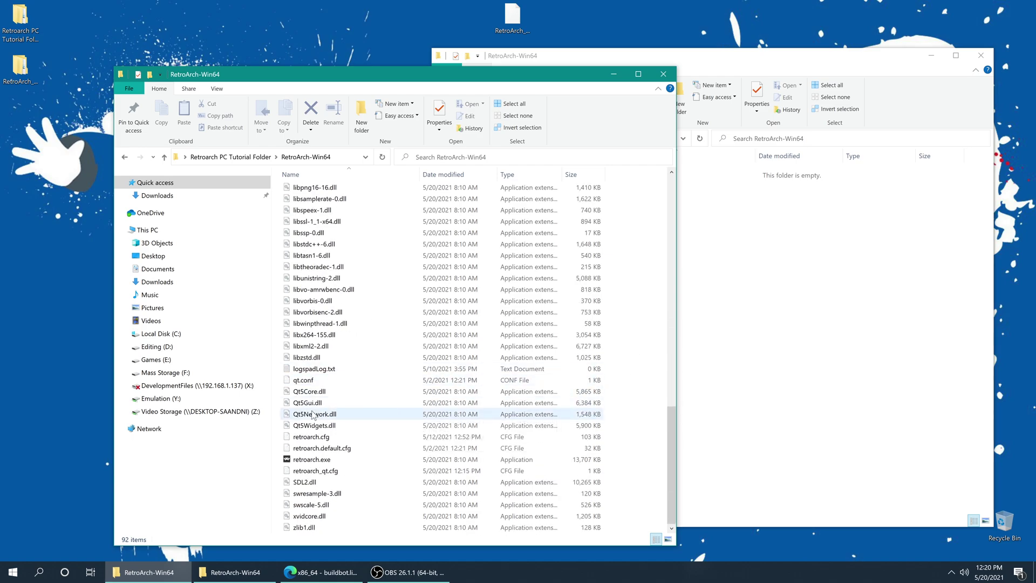
pyautogui.doubleClick(302, 460)
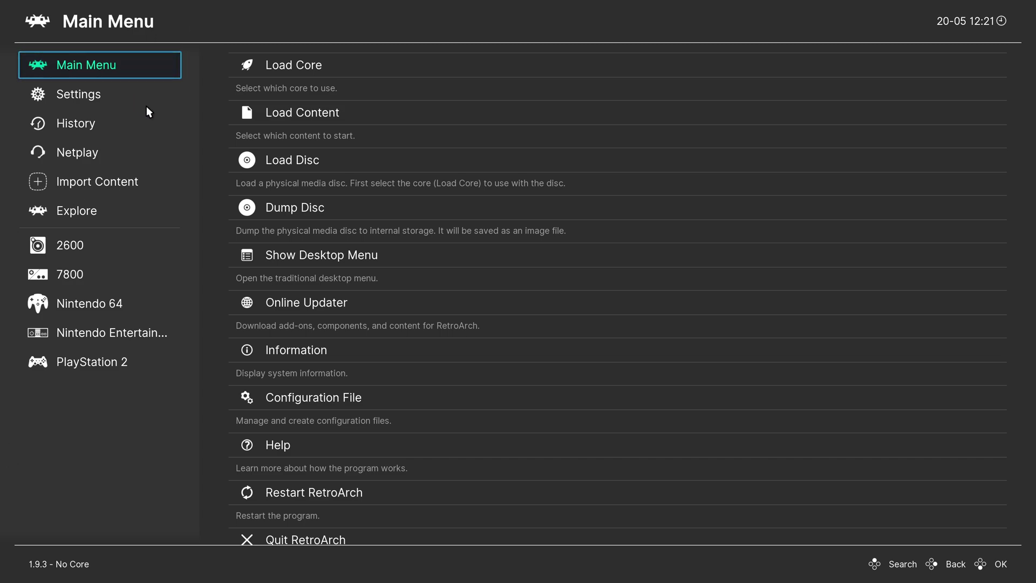
# Update all installed cores through the Online Updater and return to the Main Menu.
pyautogui.click(299, 306)
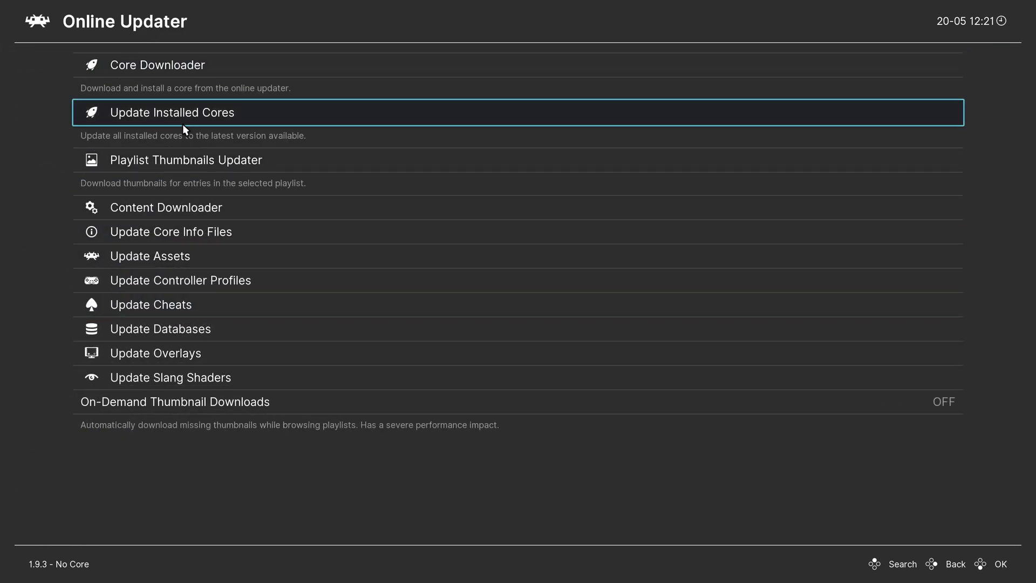
pyautogui.click(287, 118)
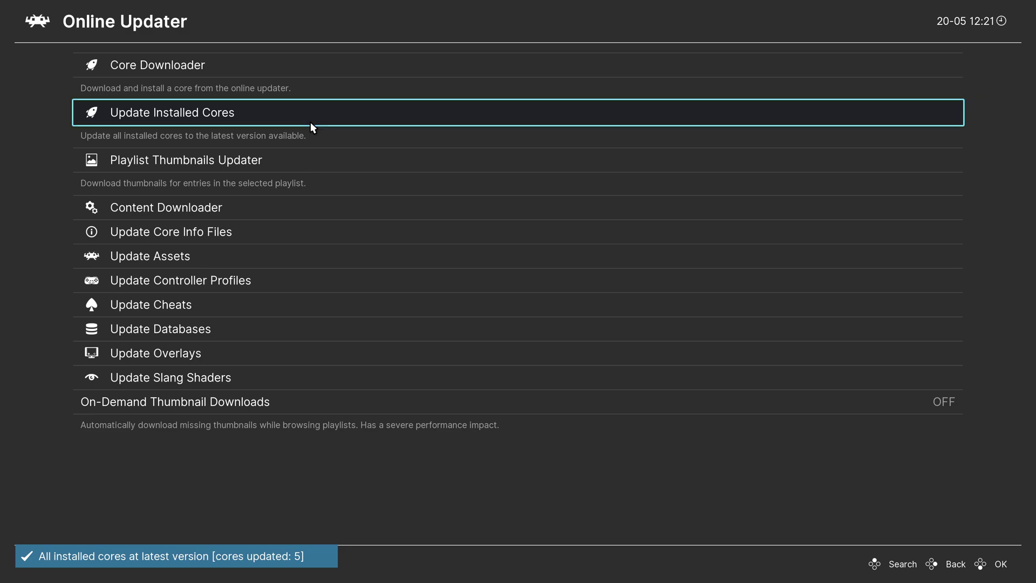
pyautogui.click(32, 161)
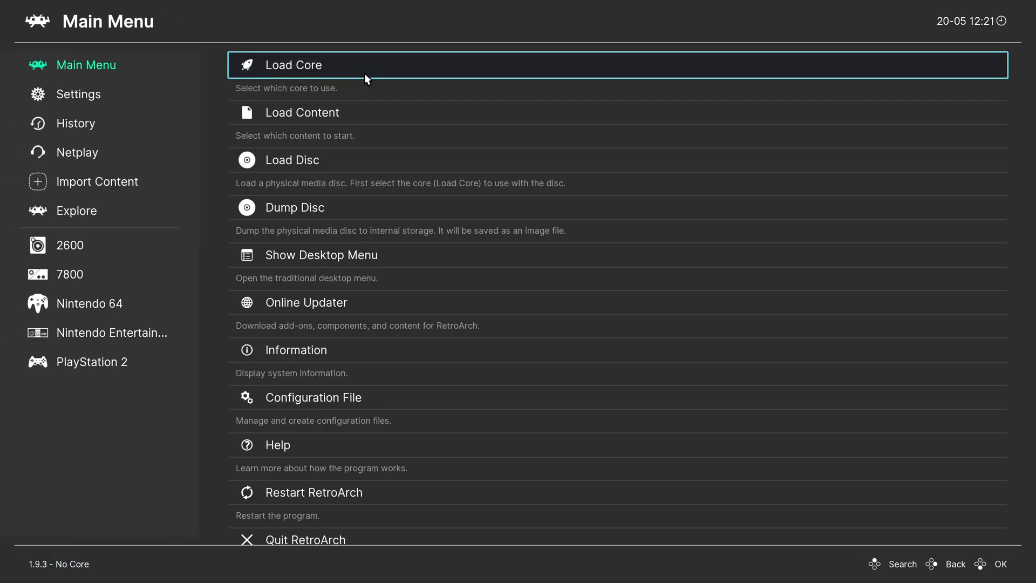